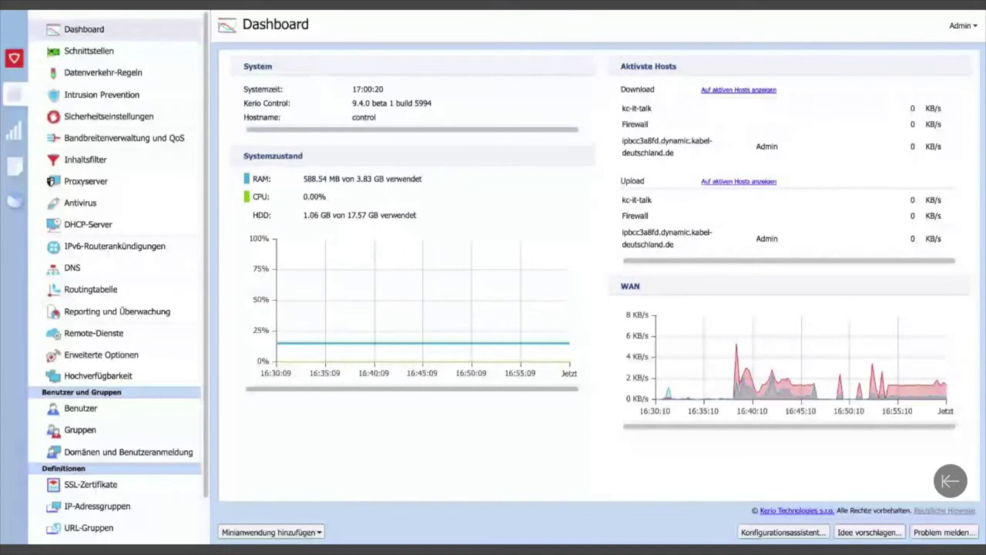
Enable the 'Kerio Connect Let's Encrypt' rule in Kerio Control's Datenverkehr-Regeln table
click(143, 71)
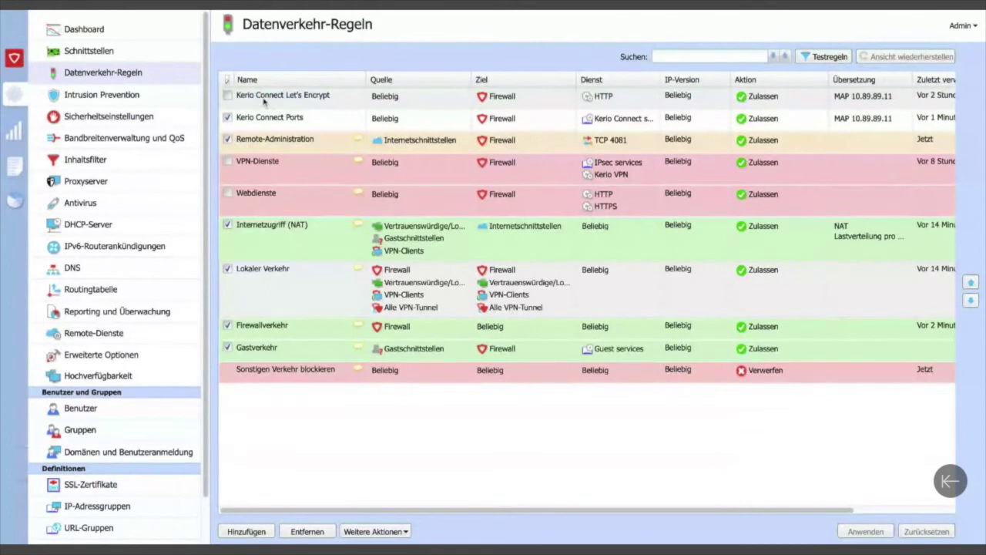
click(228, 95)
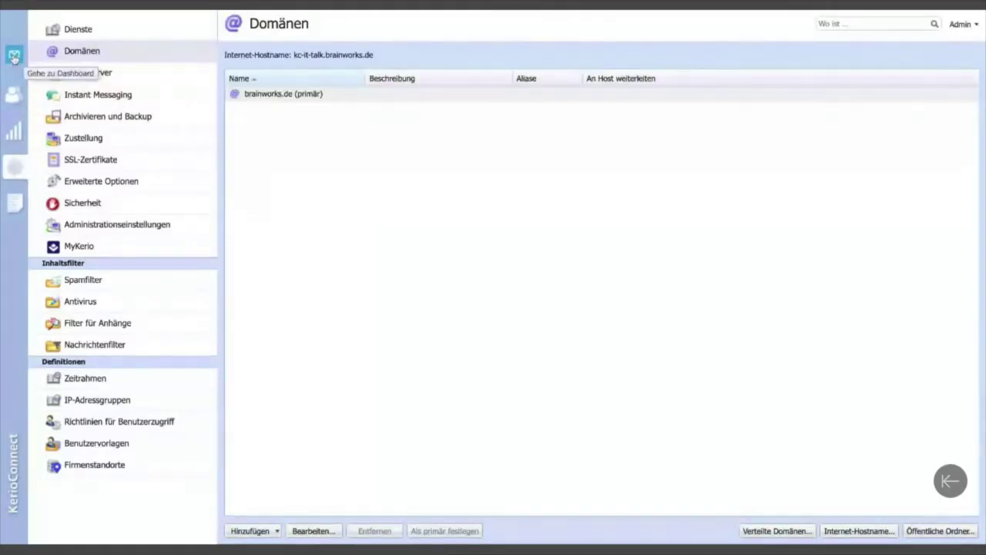
Open the SSL-Zertifikate list under Konfiguration and show the Neu certificate options
click(14, 61)
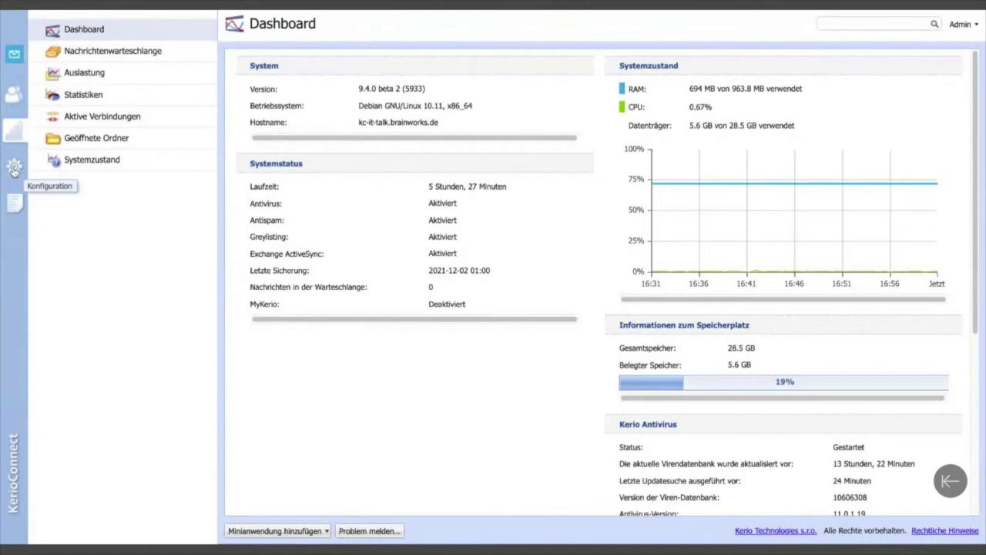
click(13, 168)
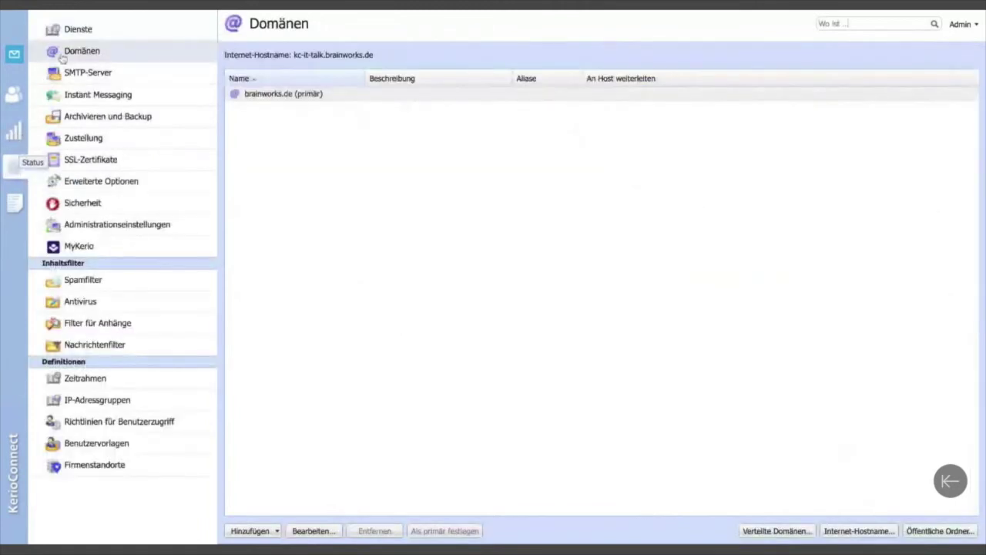
click(132, 164)
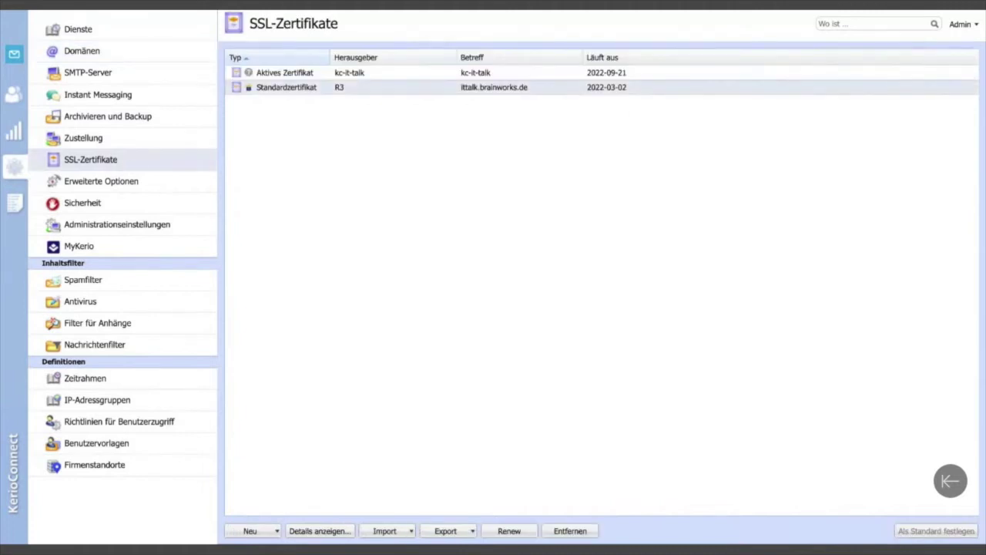
click(278, 533)
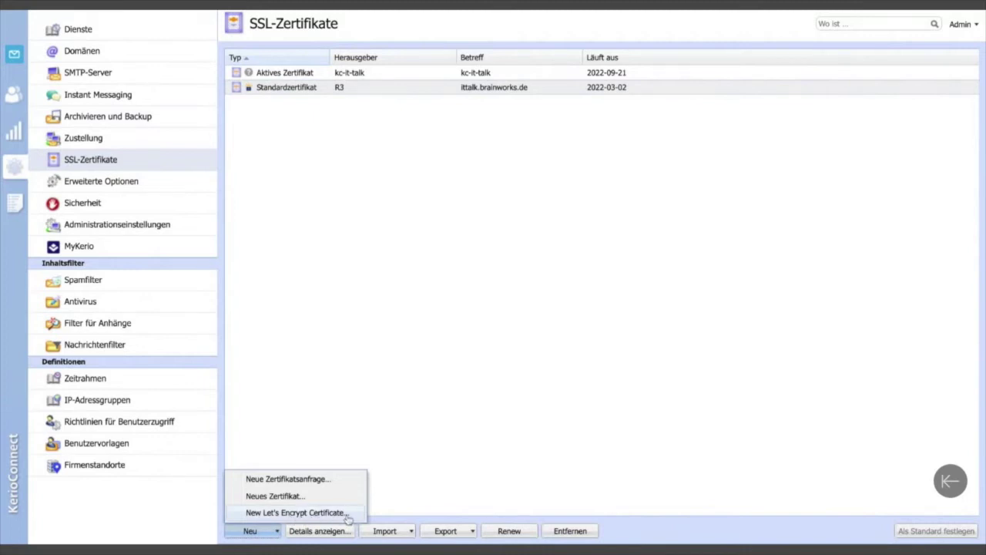
Request a new Let's Encrypt certificate for hostname ittalk.brainworks.de
click(342, 513)
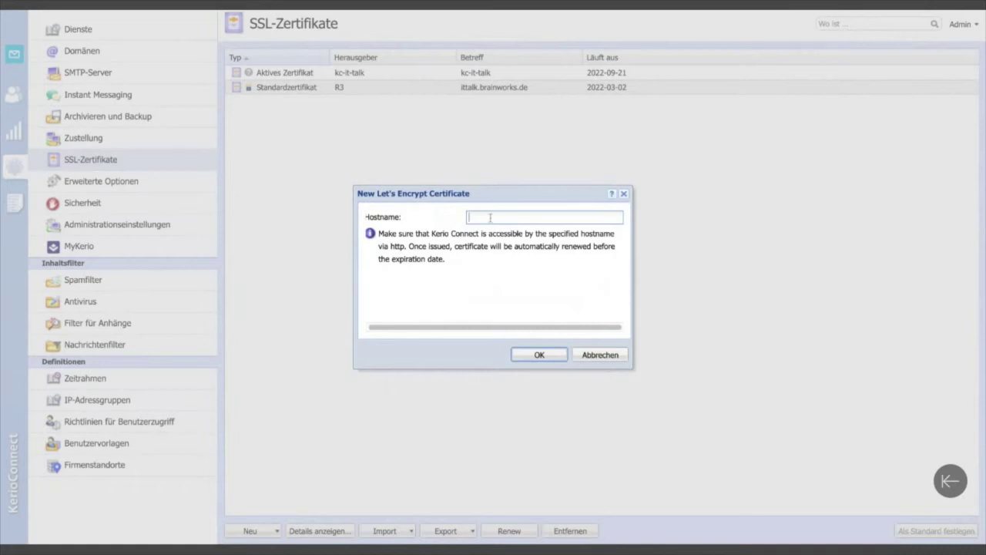
text(ittalk.brainworks.de)
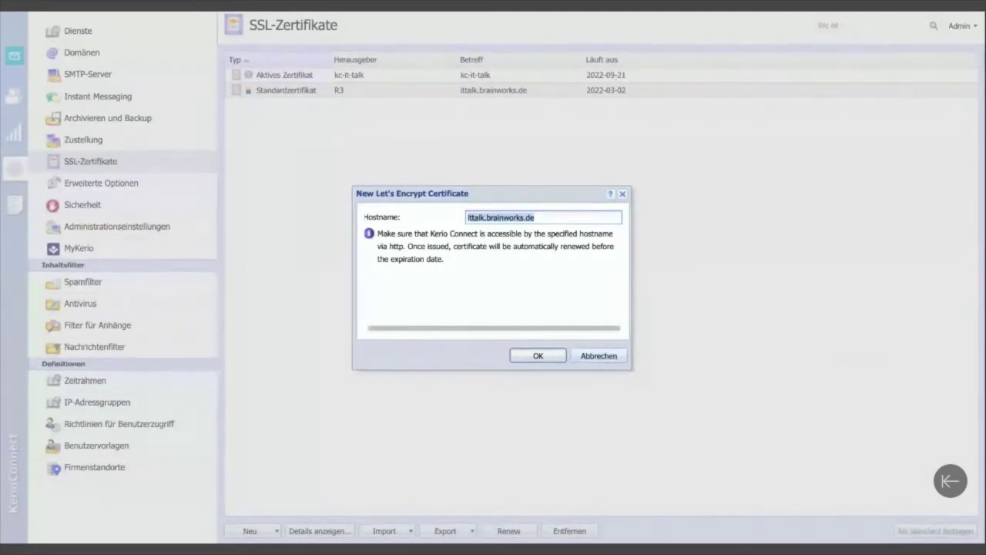
key(Escape)
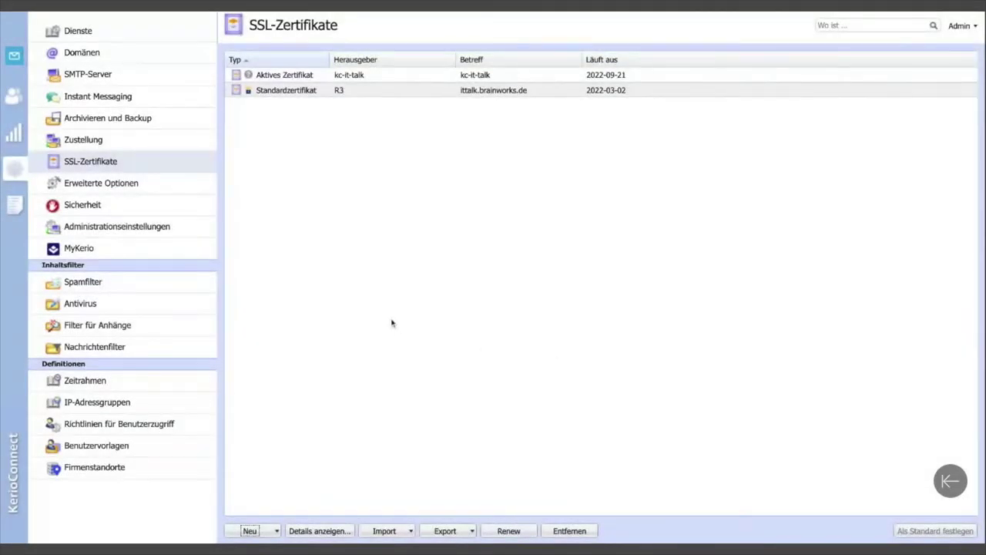
click(162, 205)
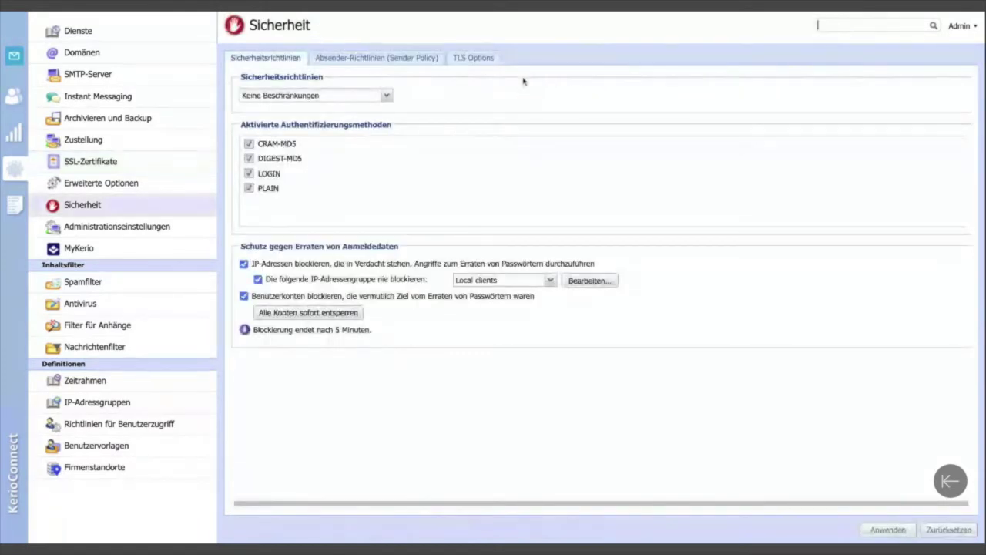
Check the TLS Options, leaving inbound at TLSv1_1 and outbound at TLSv1_3
click(488, 59)
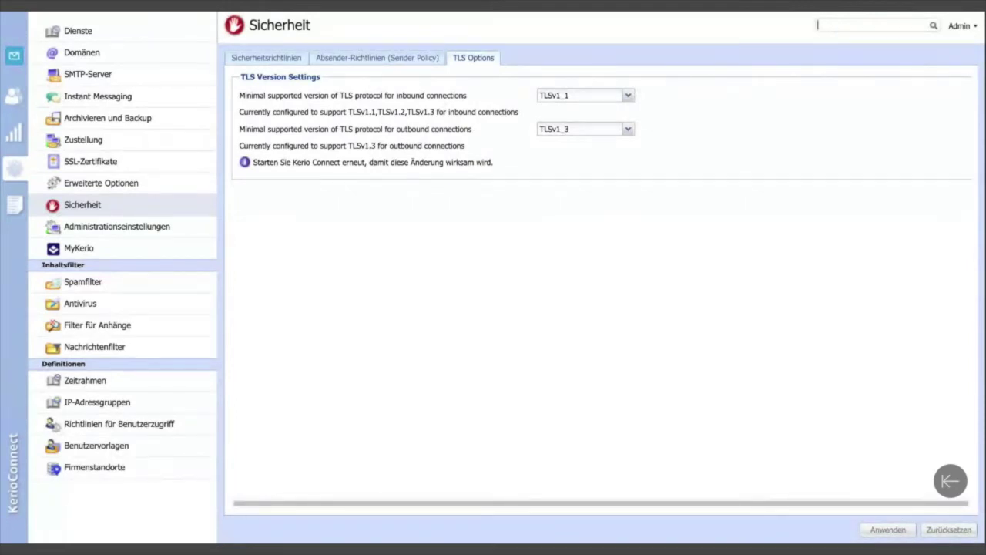
click(628, 96)
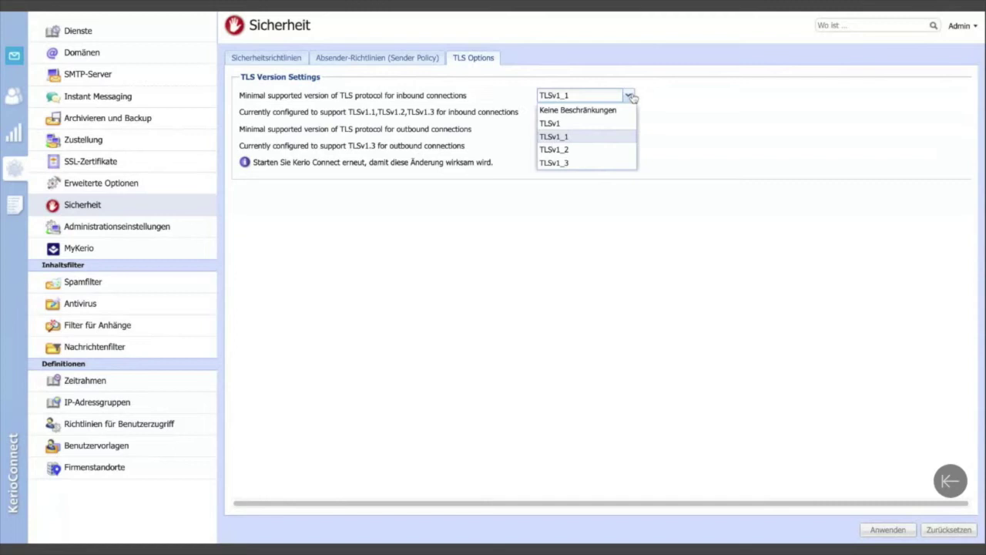
click(629, 95)
click(628, 129)
click(627, 129)
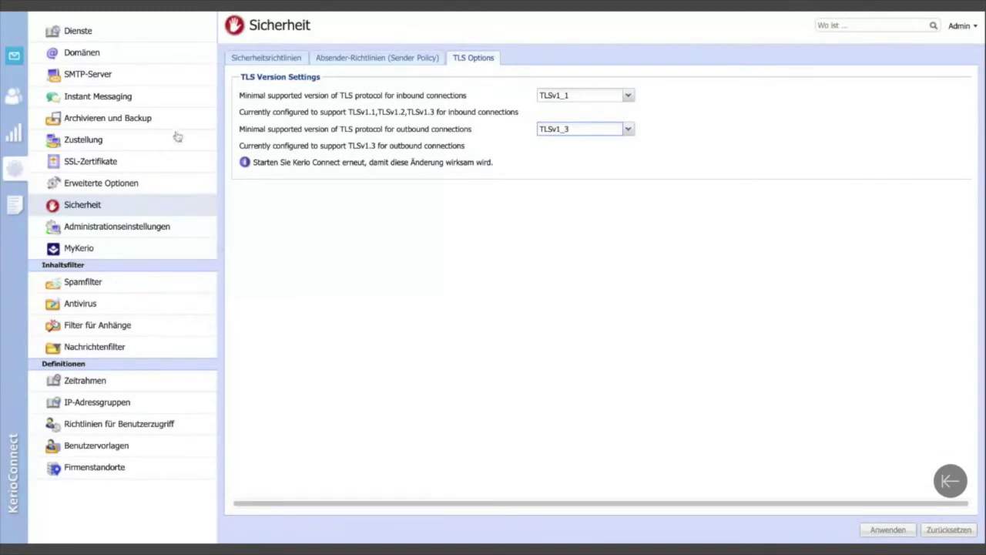
click(145, 52)
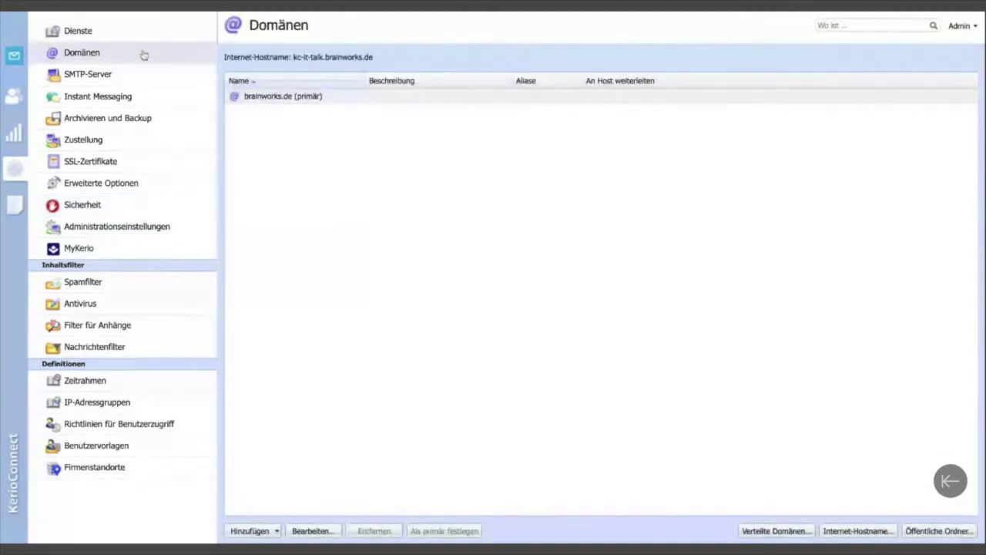
Force two-factor authentication for all users in the brainworks.de domain's Sicherheit settings
double_click(275, 97)
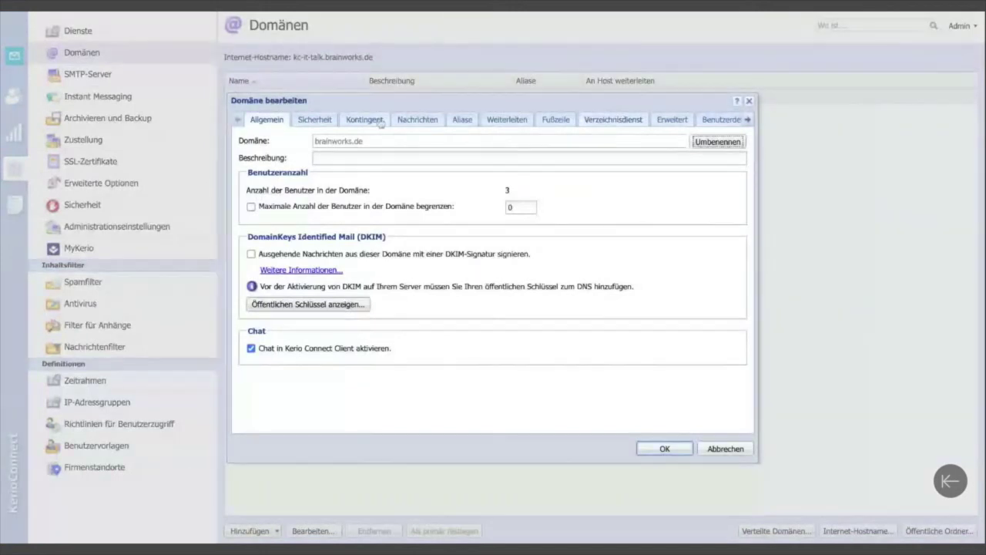
click(313, 120)
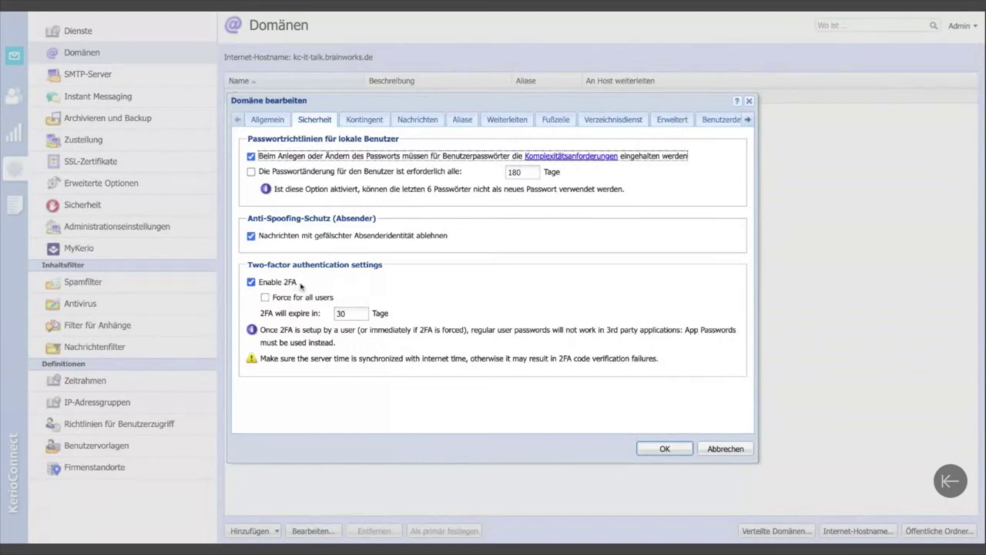
click(266, 299)
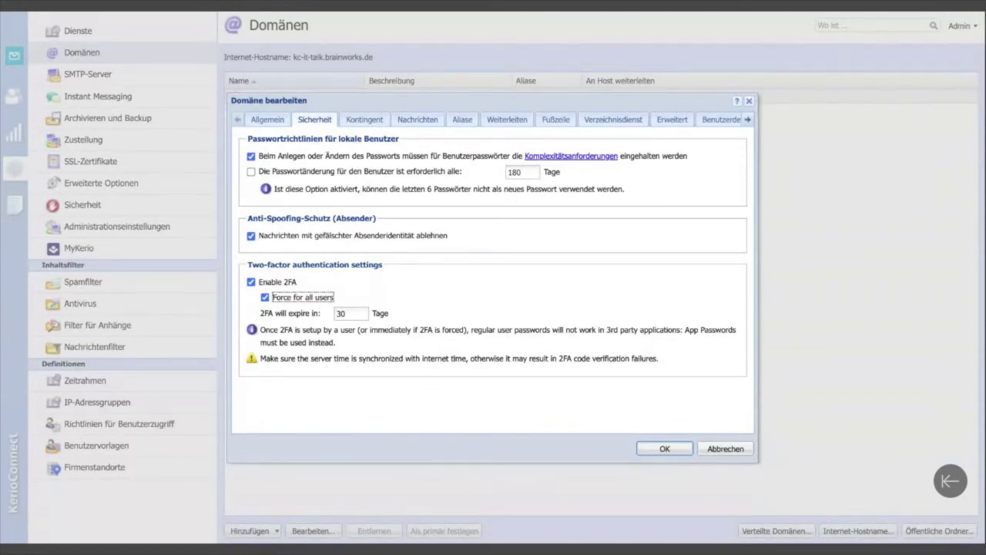
click(664, 449)
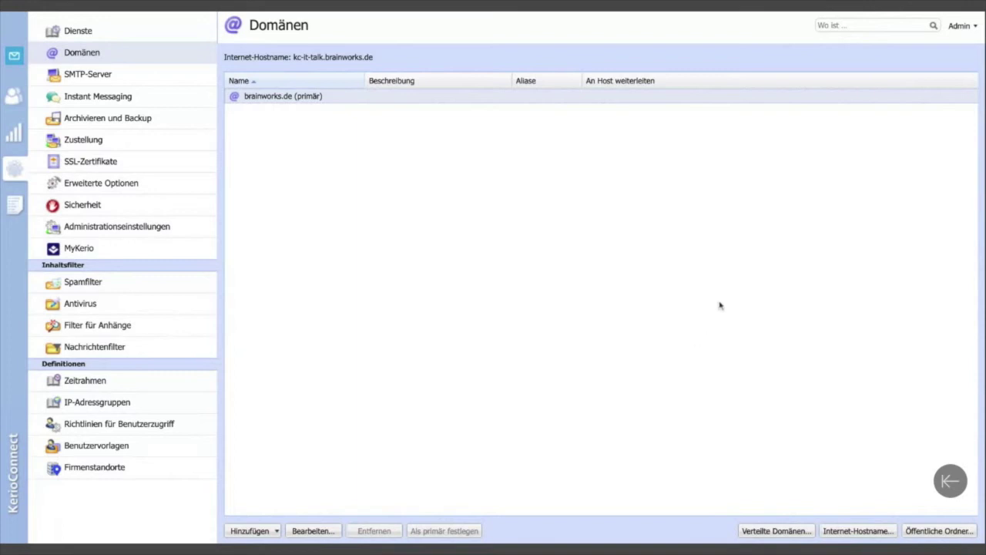
click(970, 31)
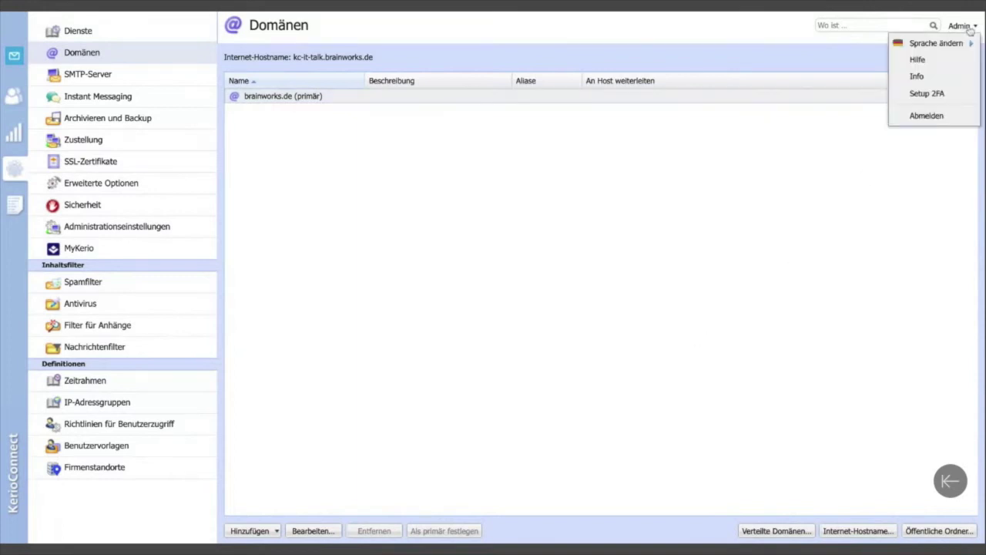
Cancel the admin's 2FA reset from Setup 2FA and open Administrationseinstellungen
click(933, 98)
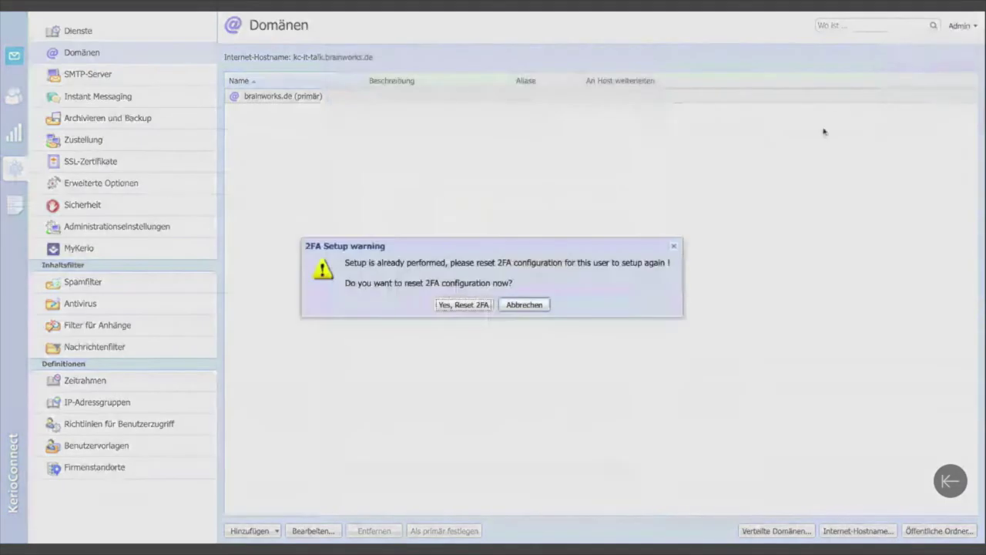
click(518, 306)
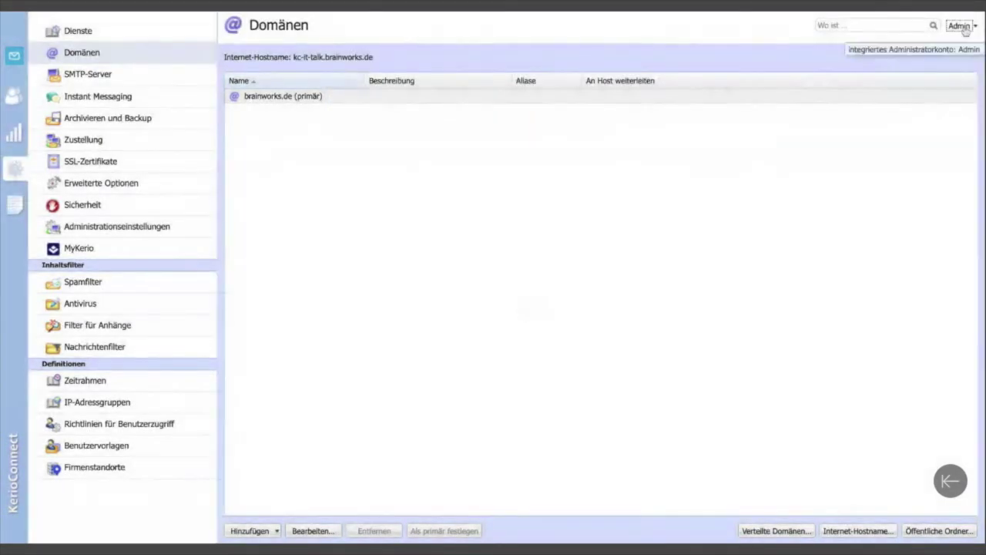
click(152, 225)
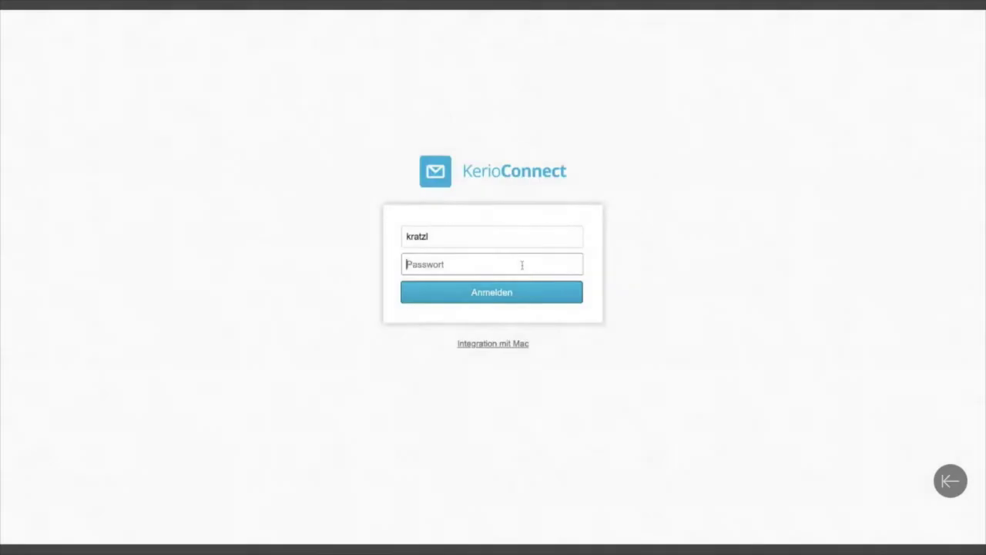
Sign in to the user's webmail with the account password and dismiss Bitwarden's save prompt
click(464, 264)
text(*******)
click(499, 300)
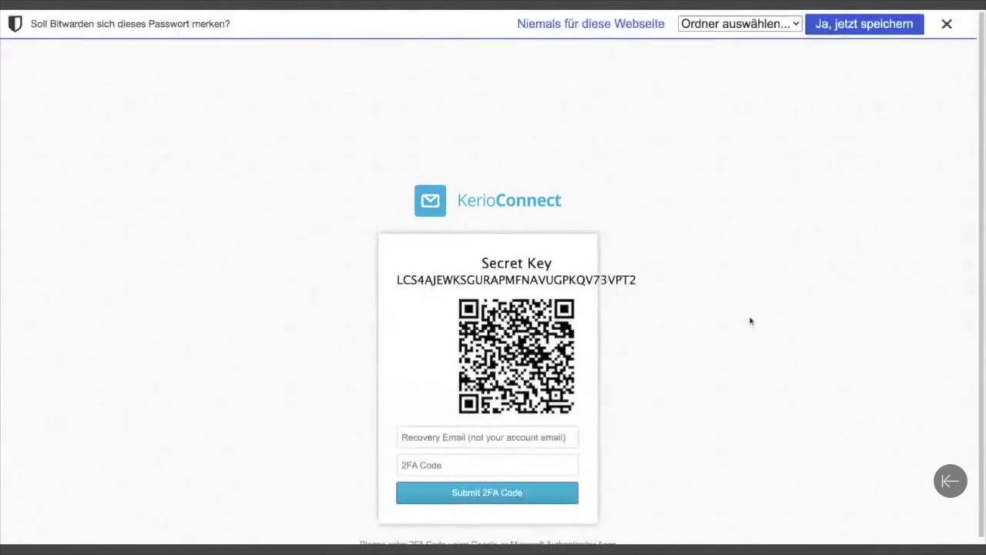
scroll(748, 320, down, 1)
click(948, 25)
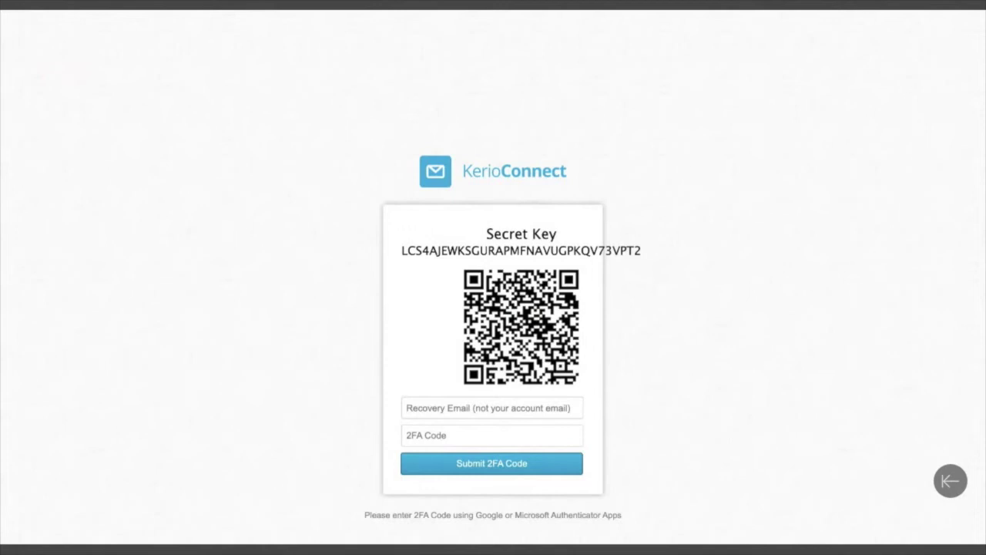
Submit the authenticator app's 2FA code to finish the user's enrollment
click(483, 432)
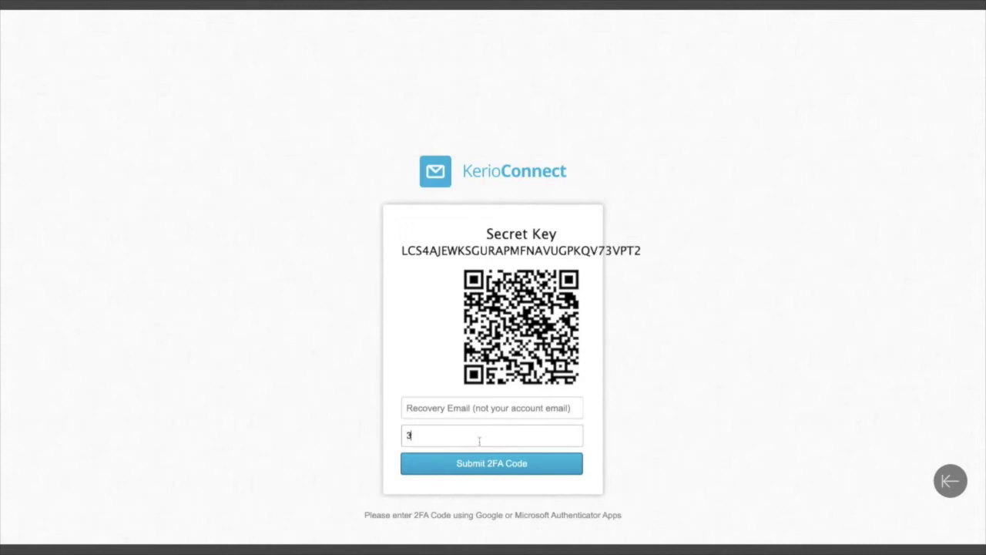
click(476, 471)
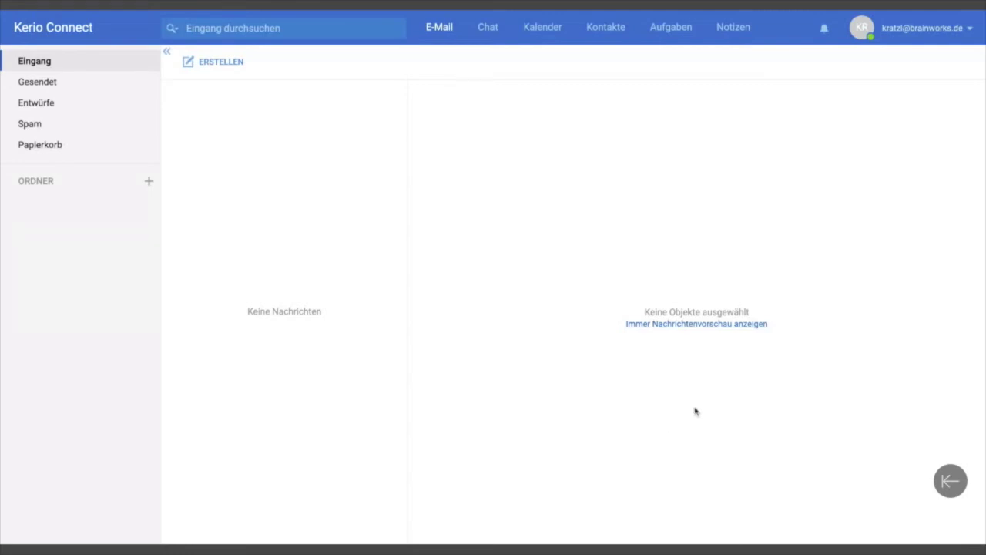
Go from the account menu's 2FA Setup to the App Passwords page in Einstellungen
click(924, 30)
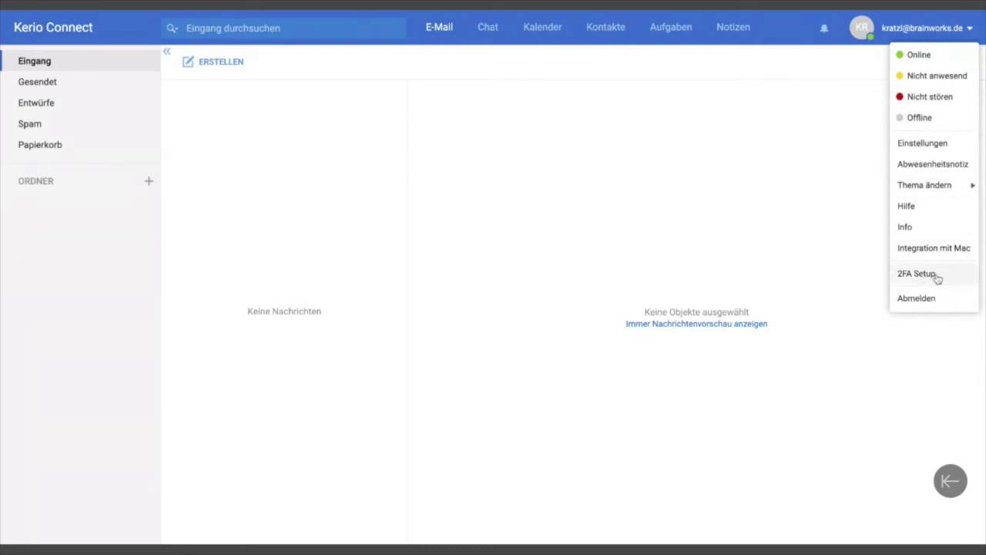
click(937, 276)
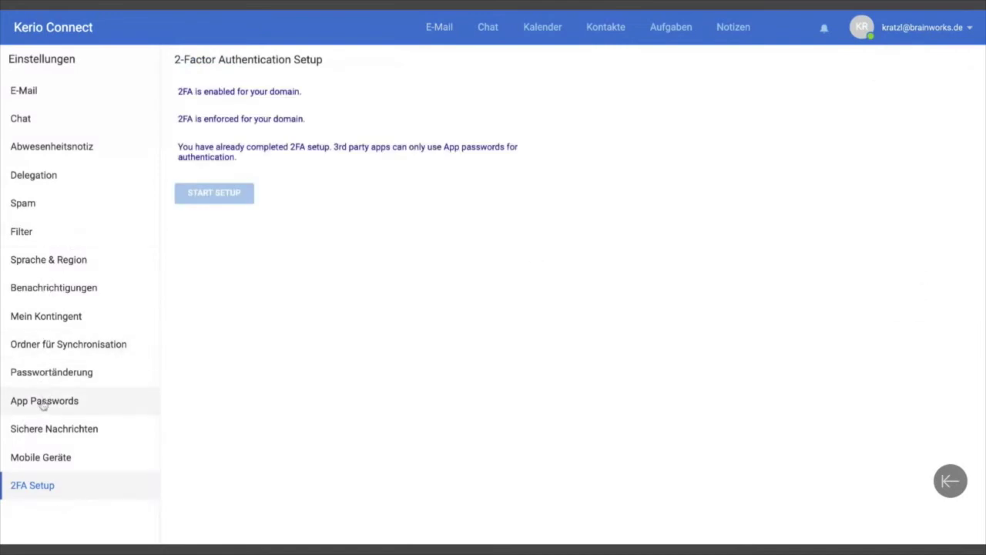
click(66, 403)
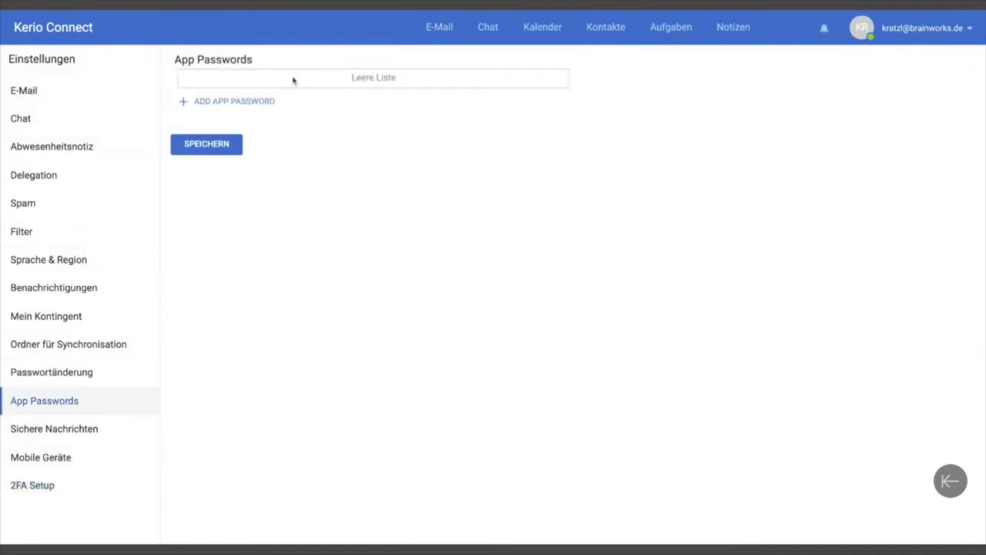
Add a new app password with the description 'Mail'
click(220, 101)
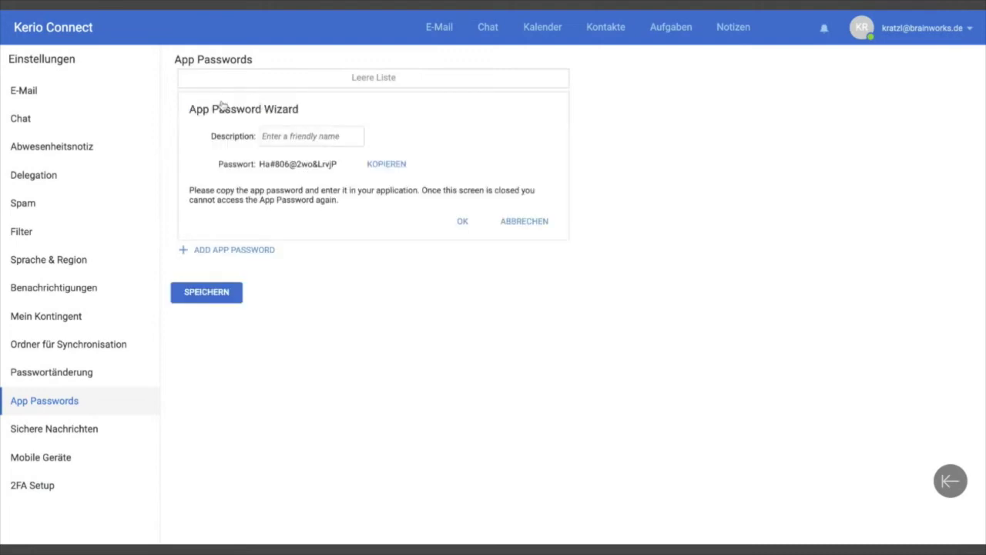
click(305, 134)
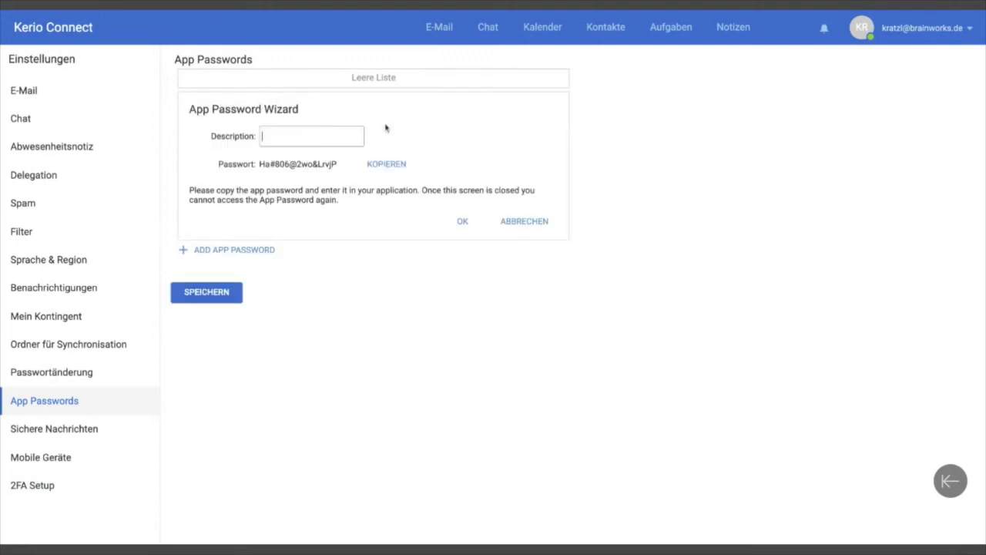
text(Mail)
click(462, 222)
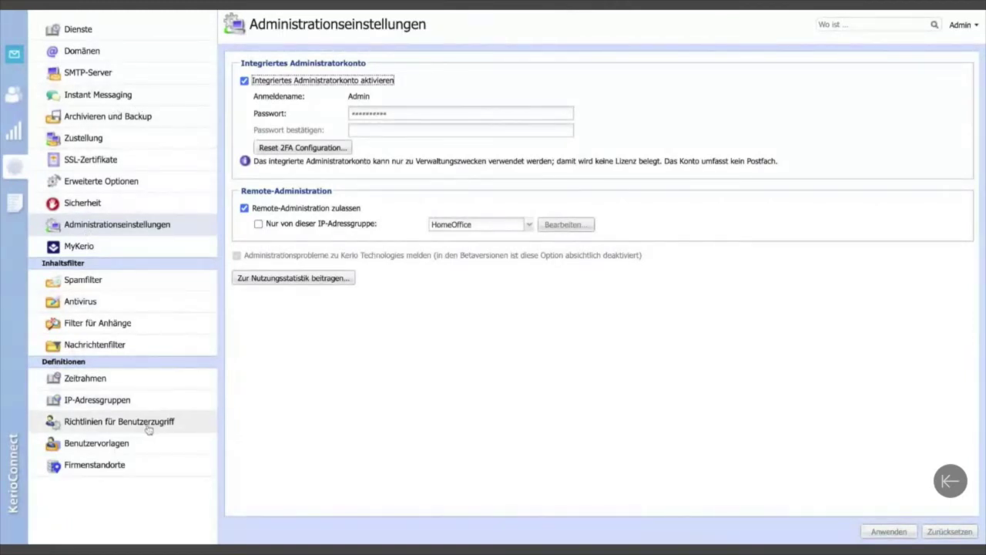
In the 2FAAccounts user access policy, set Kerio Outlook Connector (Offline Edition) to 'Nur zulassen für' Office
click(89, 428)
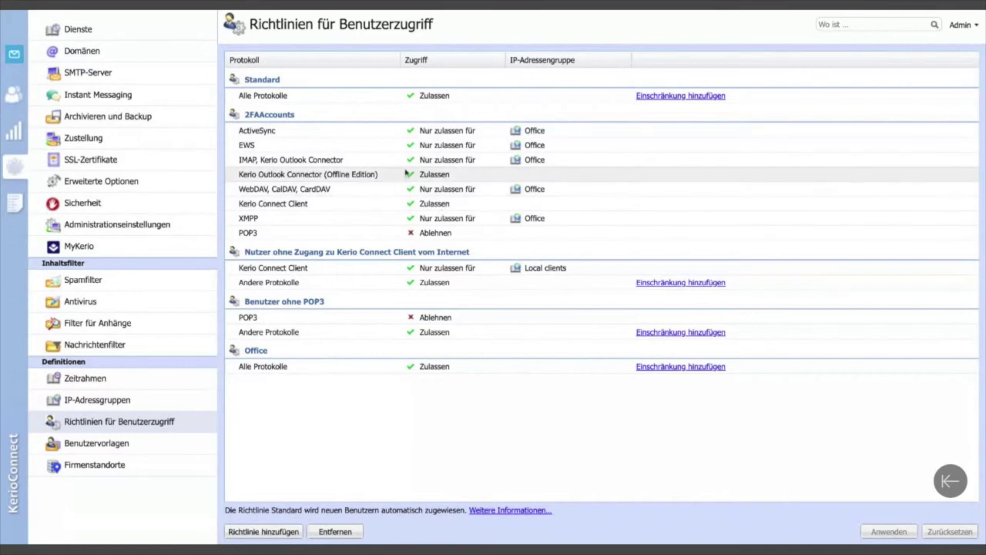
click(445, 178)
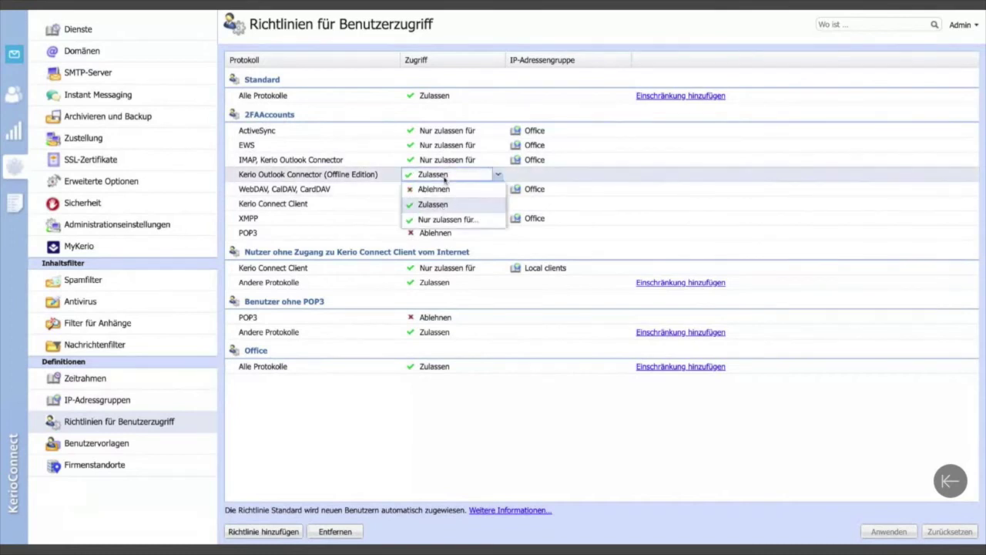
click(458, 219)
click(554, 218)
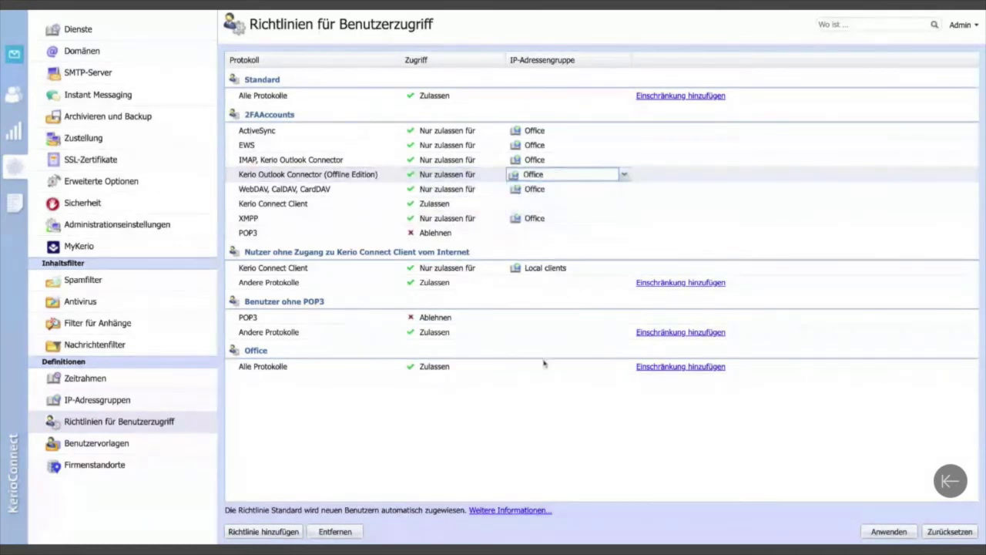